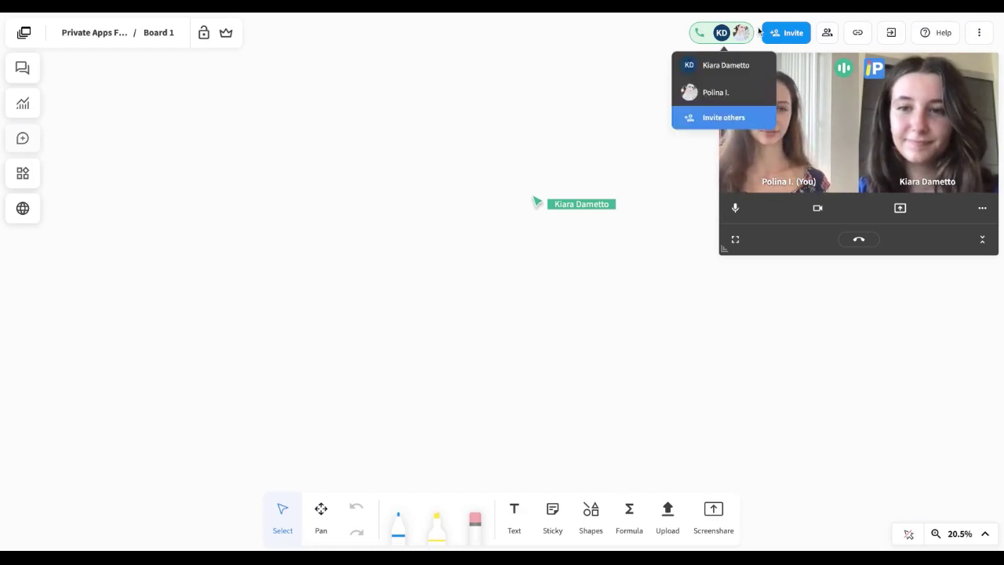
Bring up the breakout Rooms page showing Main room with its 6 participants.
click(787, 32)
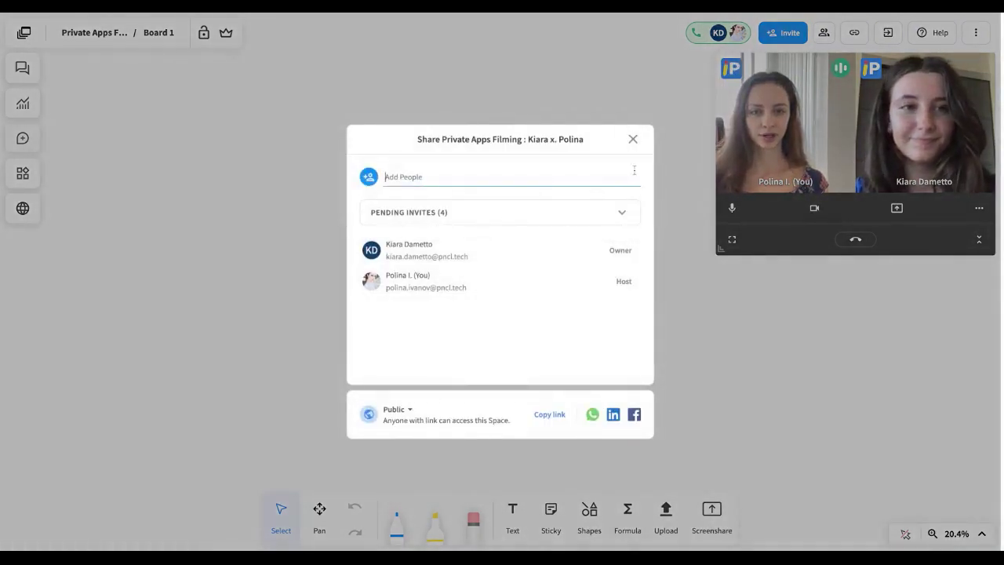
click(633, 139)
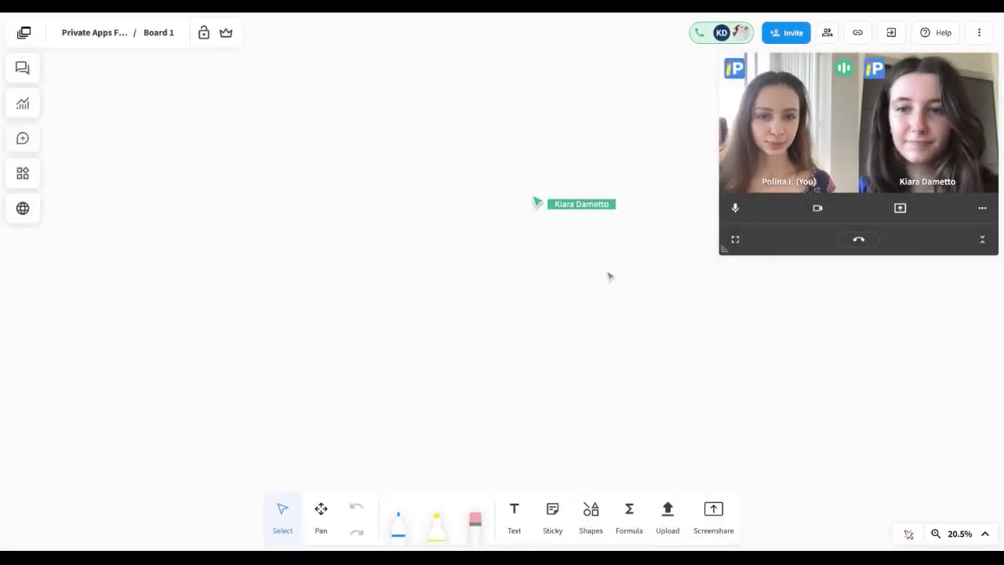
click(24, 33)
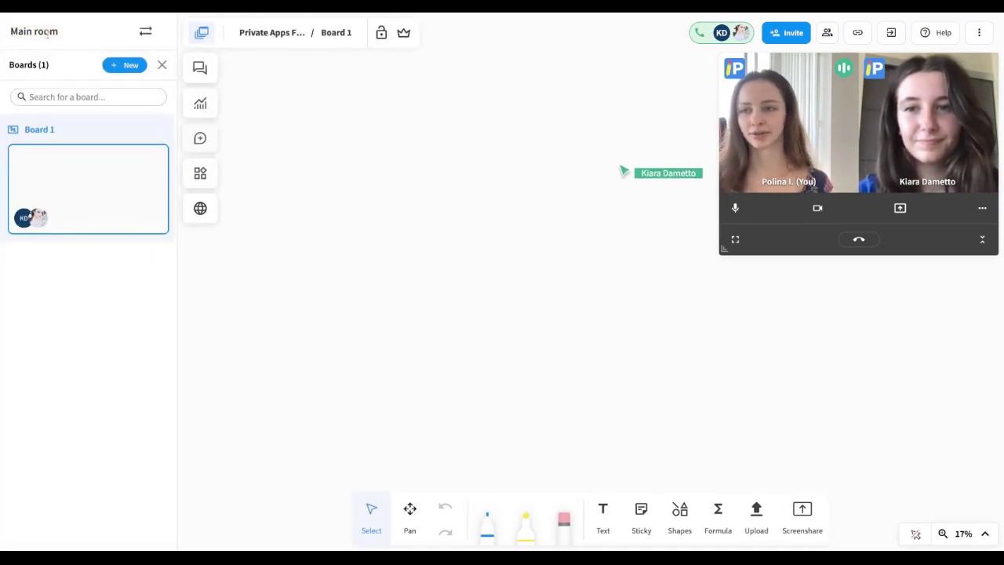
click(146, 35)
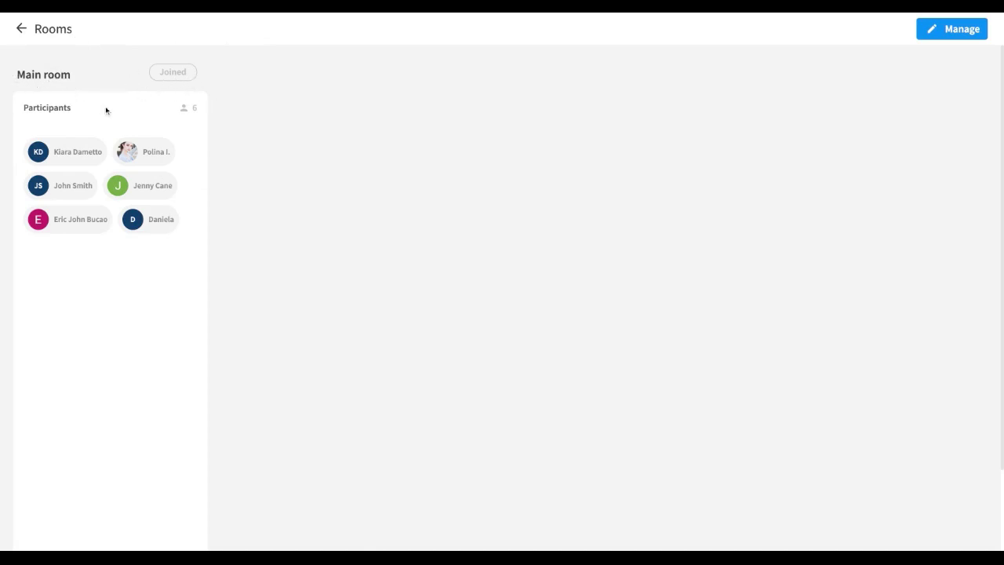
In manage mode, add rooms named 'Project 1 - Group 2' and 'Project 1 - Group 1'.
click(941, 34)
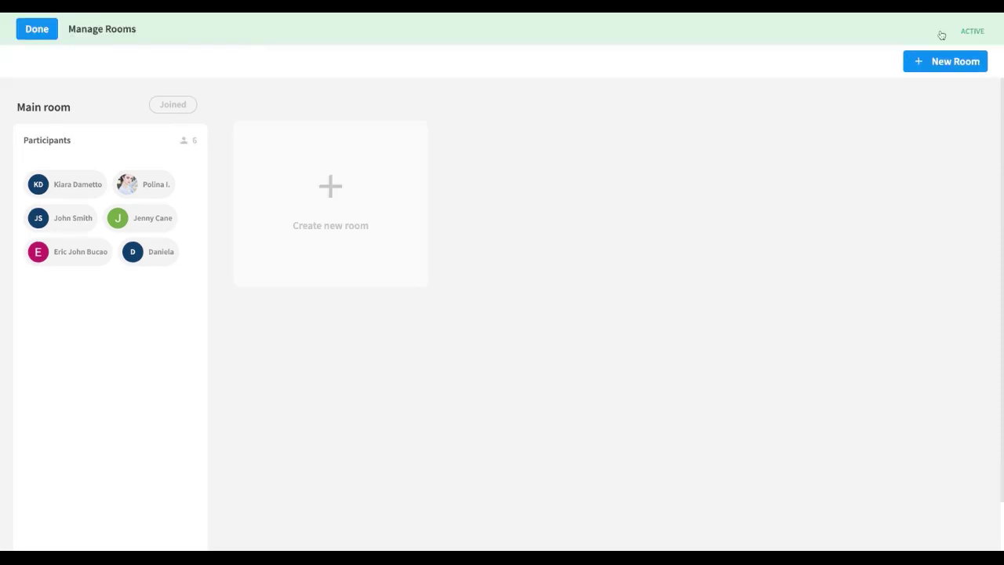
click(334, 201)
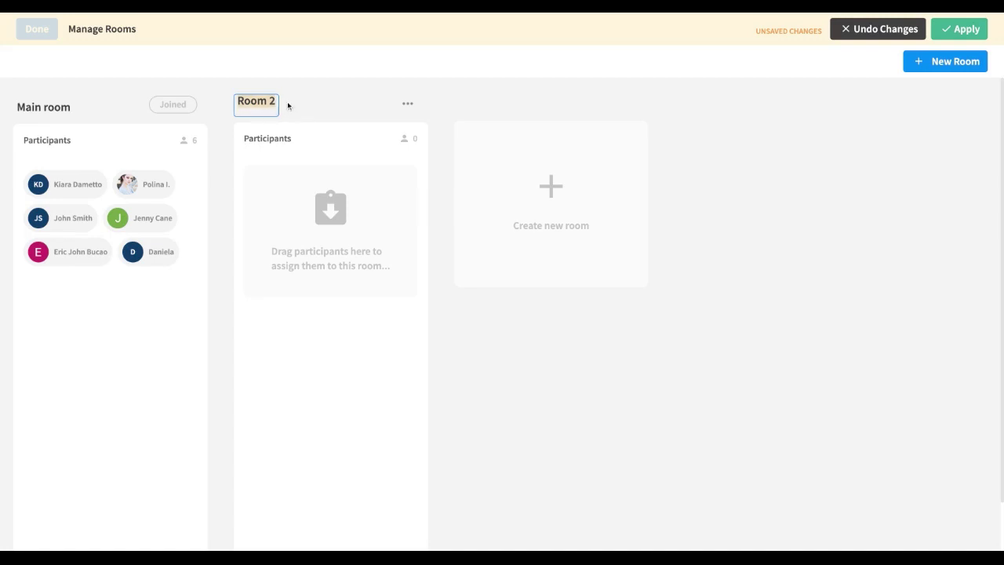
text(Project 1)
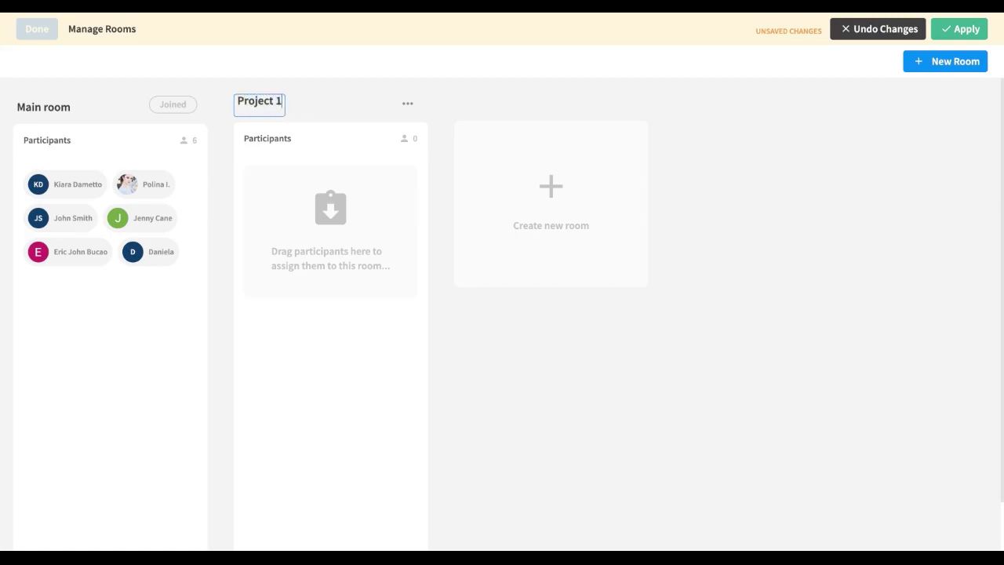
text( - Group 2)
key(Return)
click(558, 185)
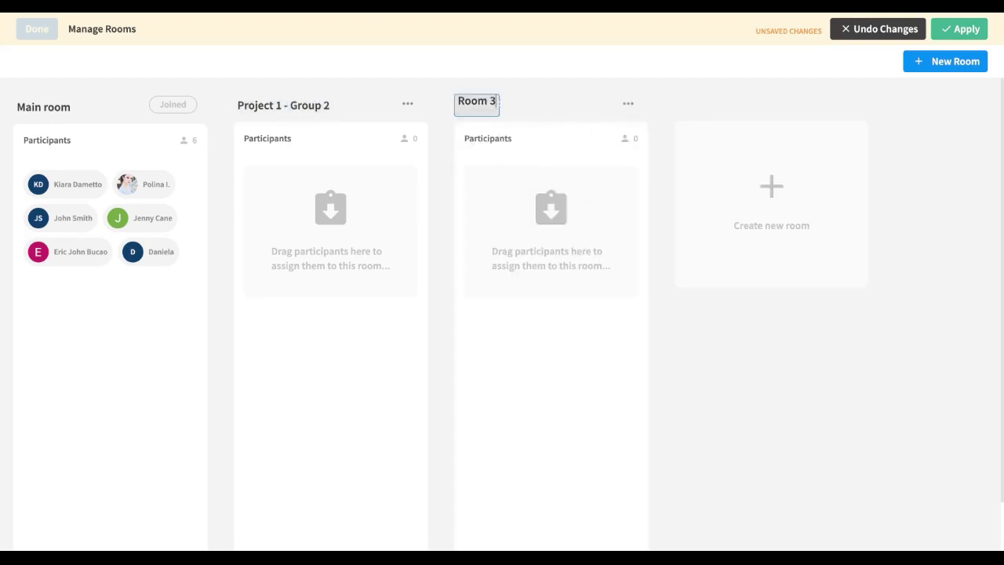
text(Project 1 - Group 1)
click(486, 157)
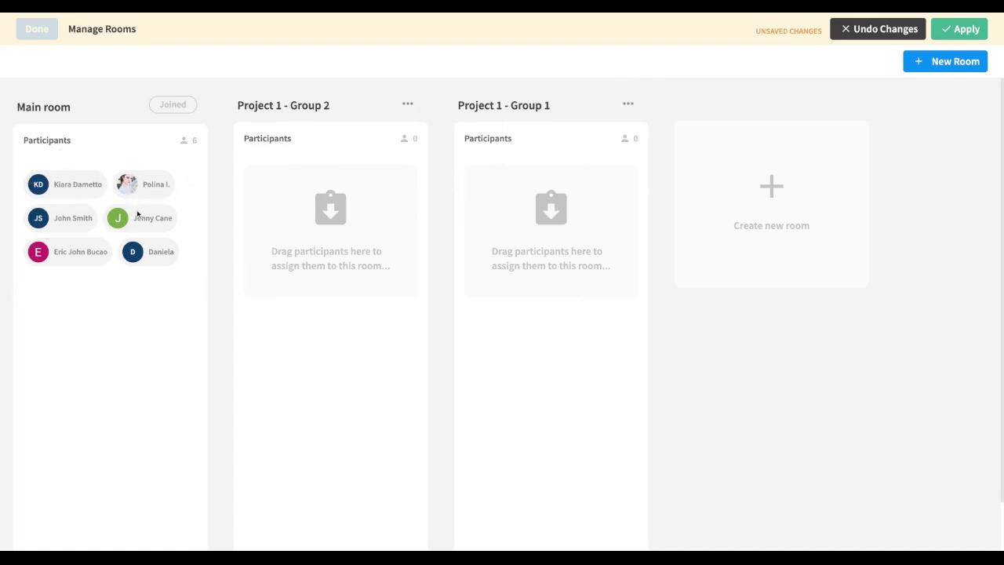
Put two participants in Project 1 - Group 2 and three in Project 1 - Group 1, then apply.
drag(118, 222, 278, 215)
drag(132, 253, 305, 234)
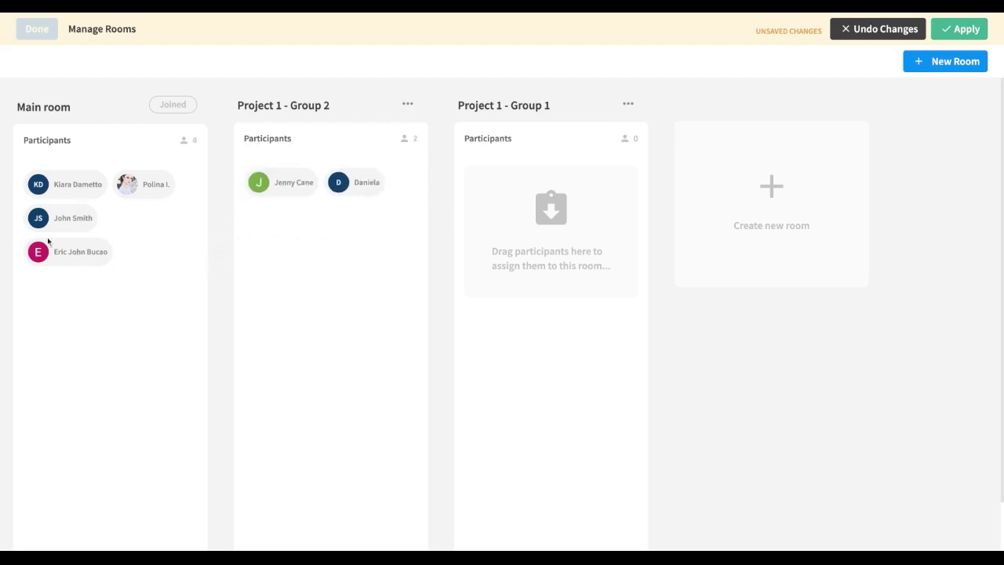
drag(43, 259, 451, 225)
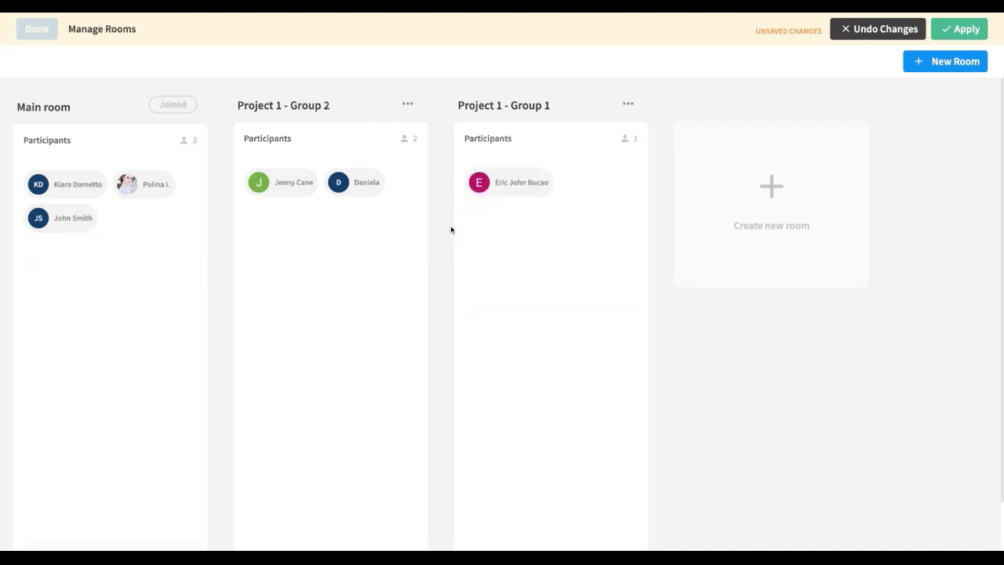
drag(35, 218, 514, 218)
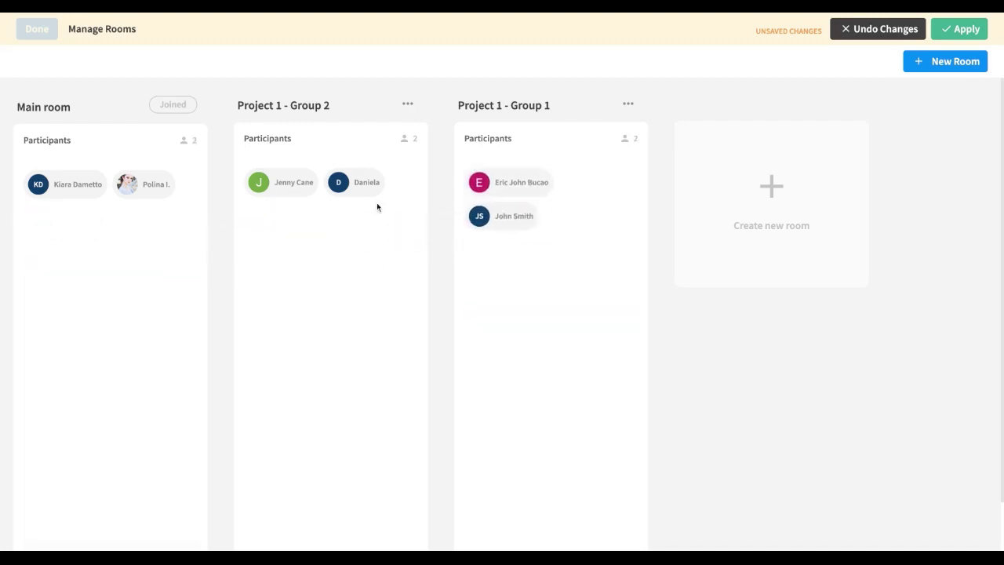
drag(52, 188, 571, 230)
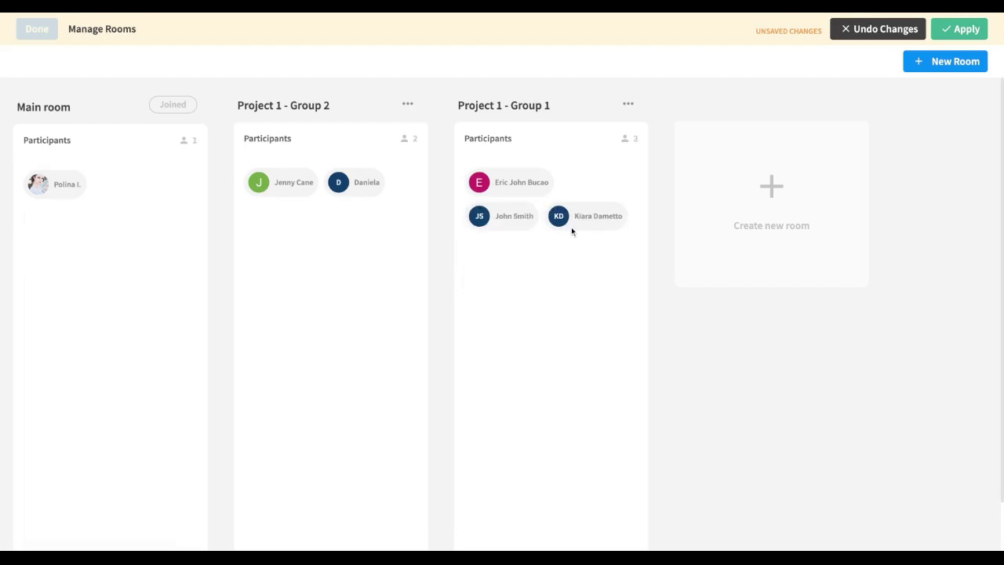
click(976, 35)
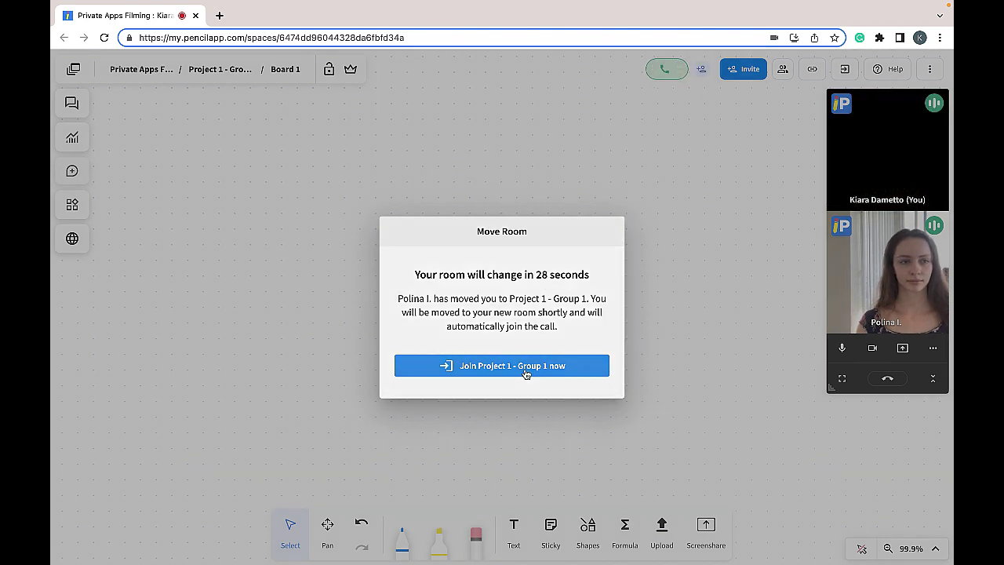
Join Project 1 - Group 1 immediately from the Move Room dialog and enter its call.
click(525, 374)
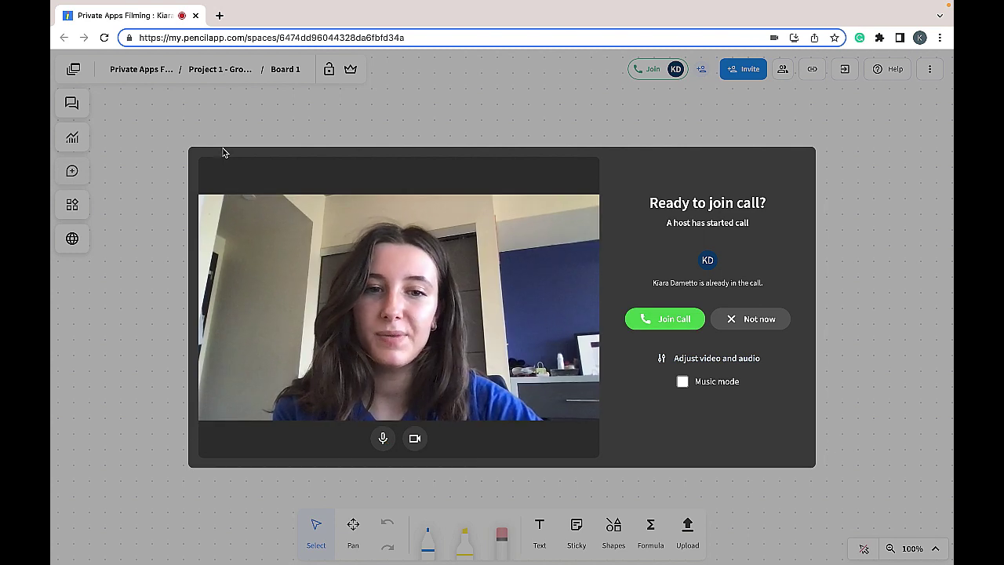
click(663, 330)
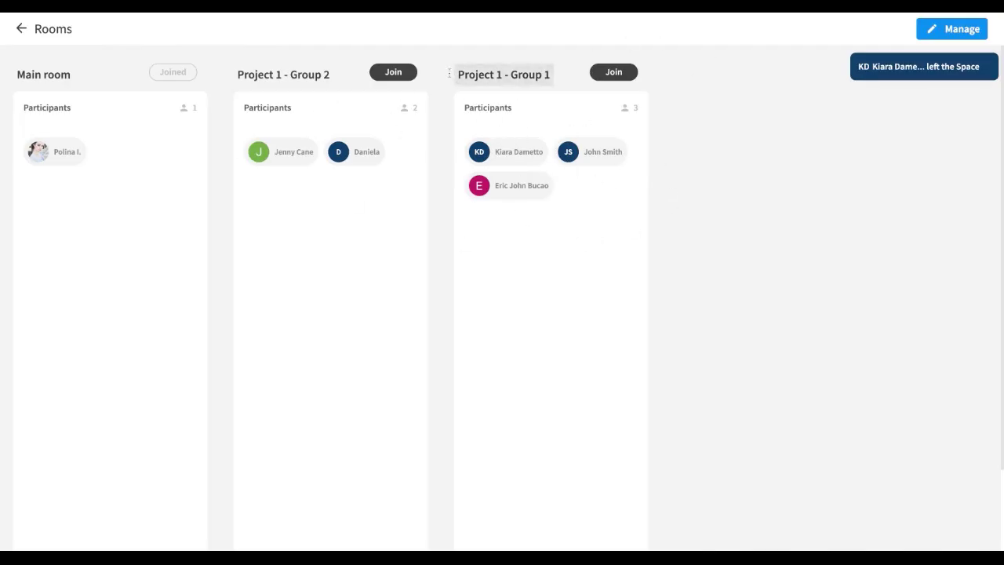
click(22, 29)
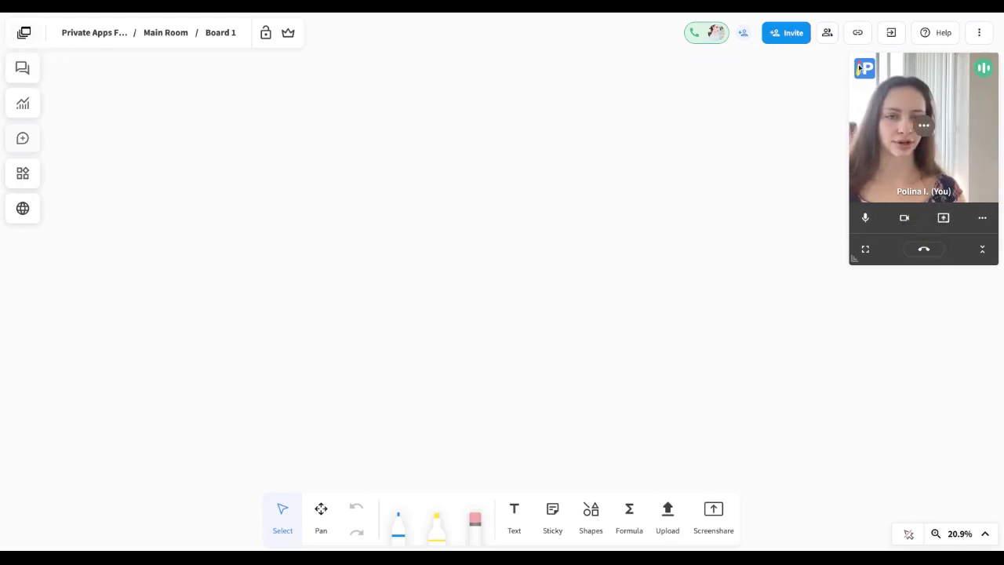
click(825, 34)
click(825, 35)
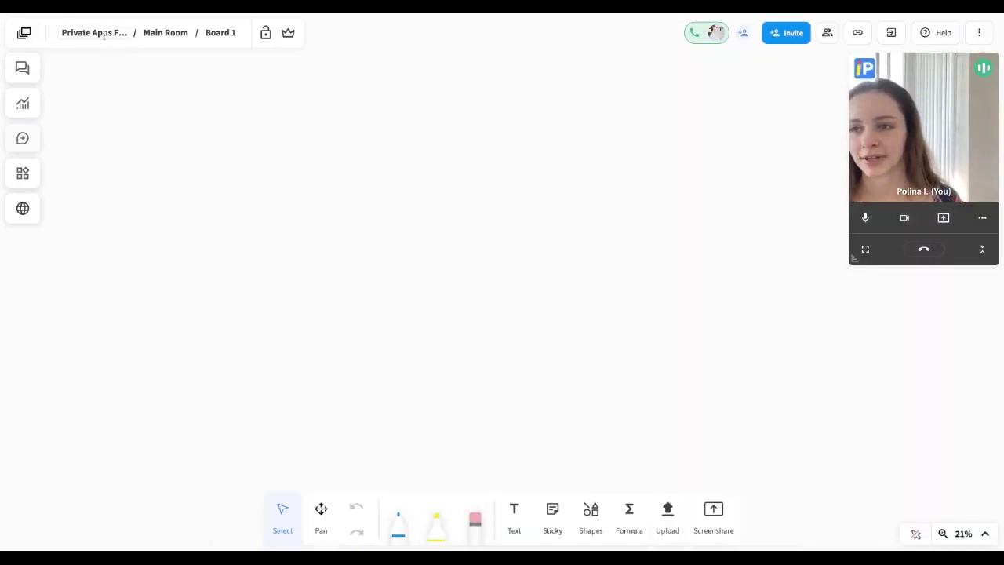
click(106, 33)
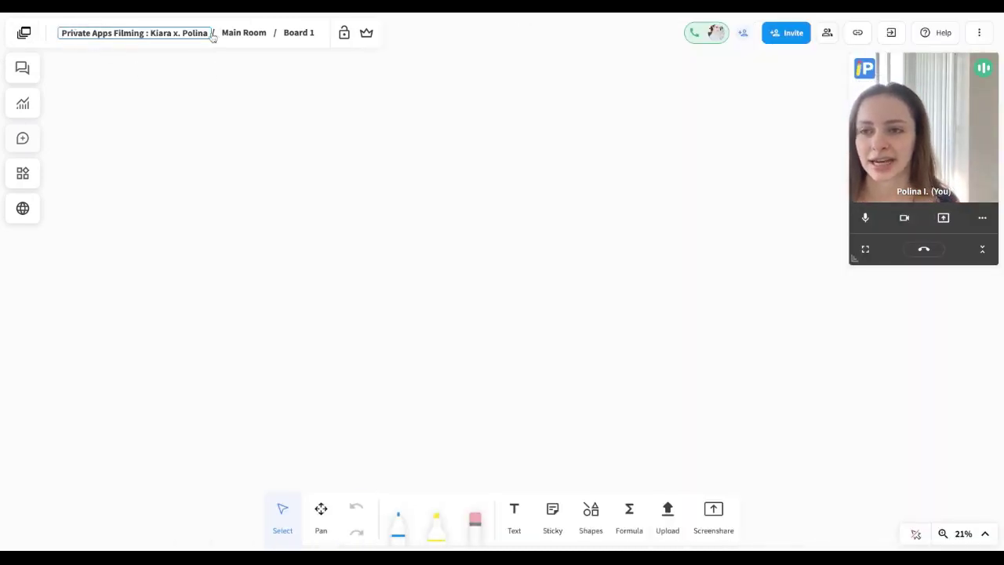
click(250, 34)
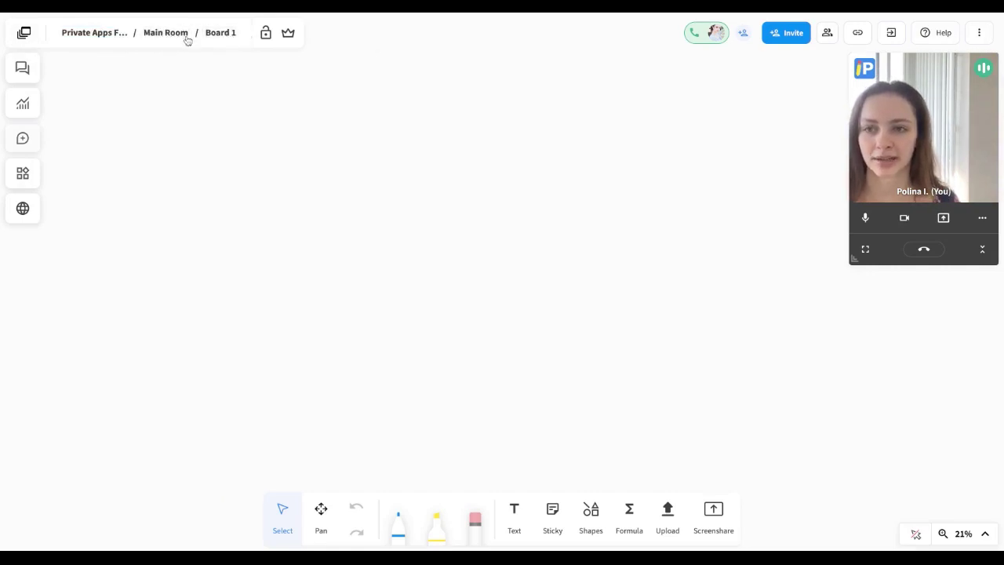
click(23, 32)
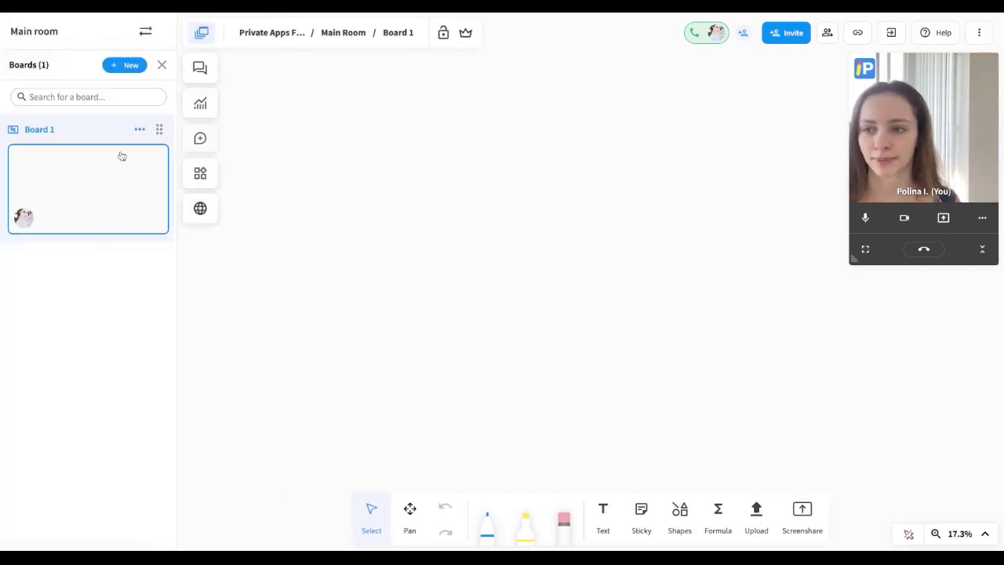
click(144, 34)
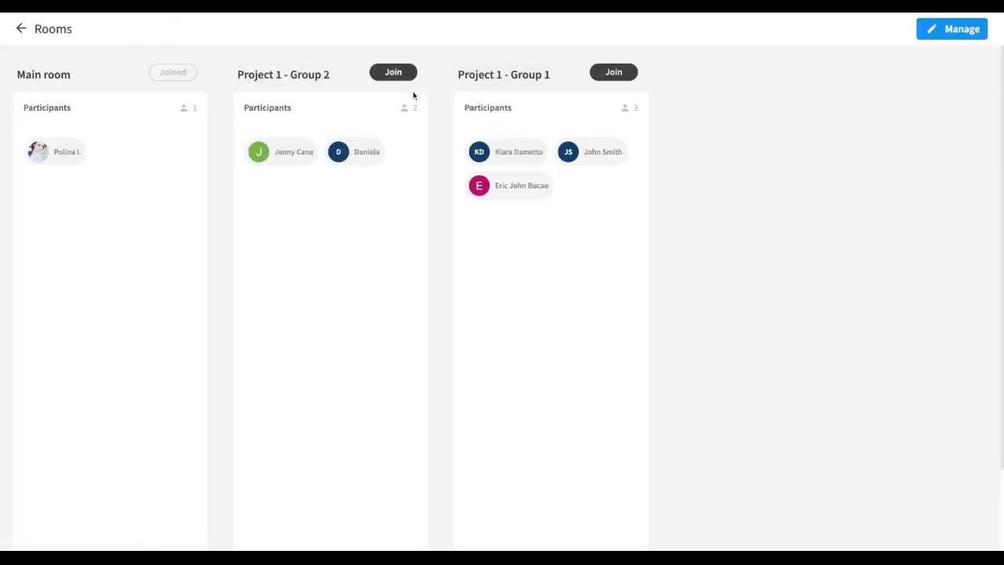
Enter Project 1 - Group 1 and join its call with the microphone muted.
click(614, 73)
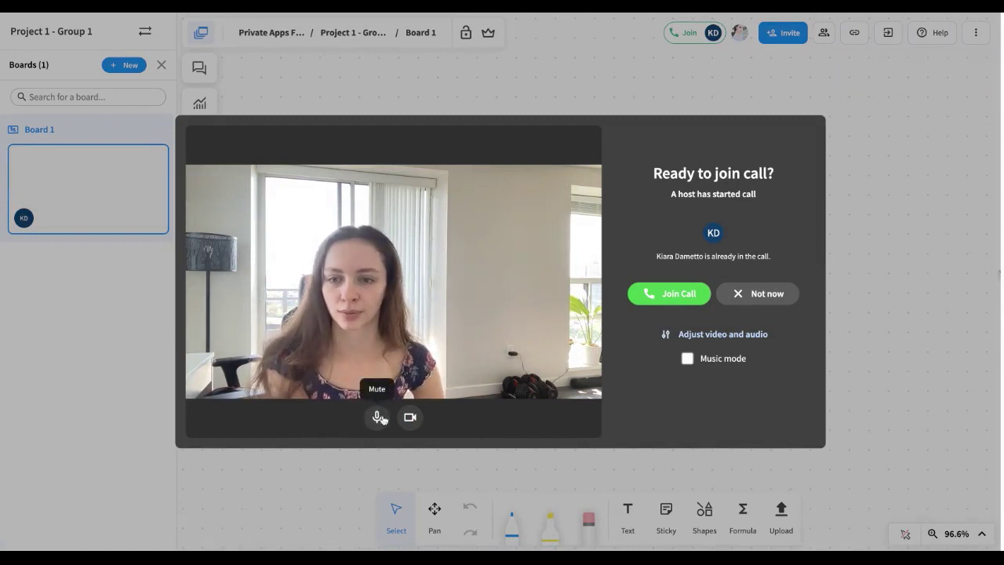
click(377, 417)
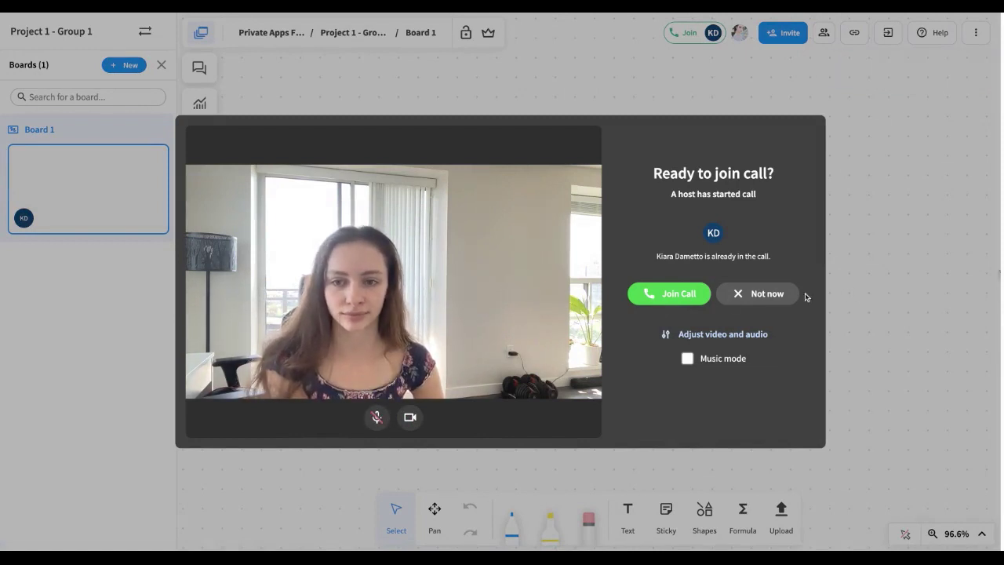
click(676, 298)
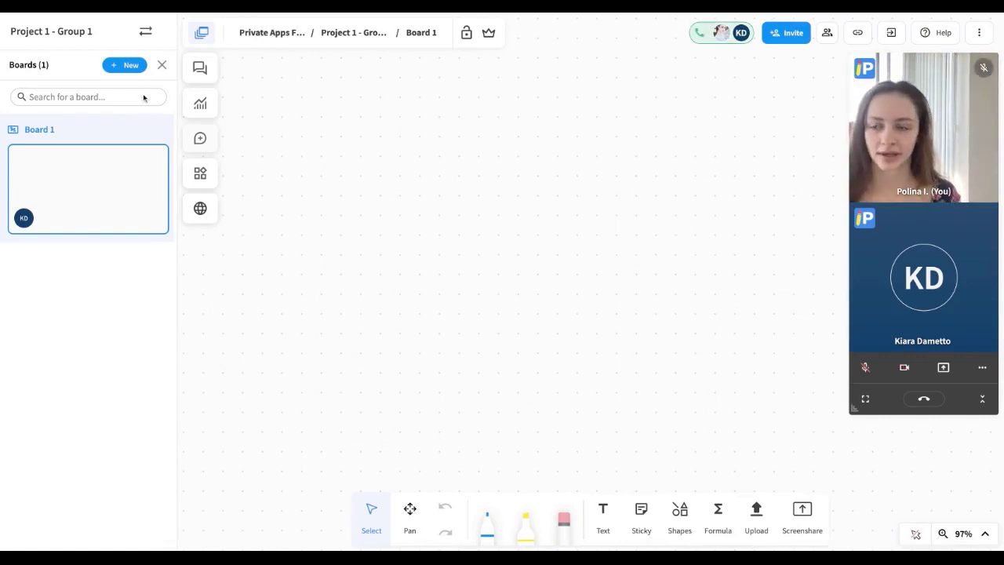
click(198, 34)
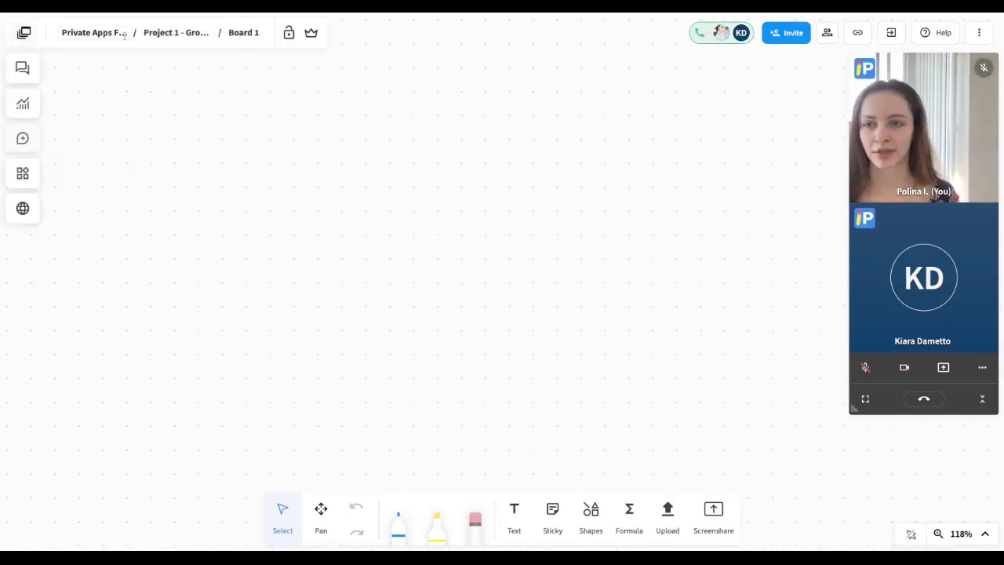
click(23, 33)
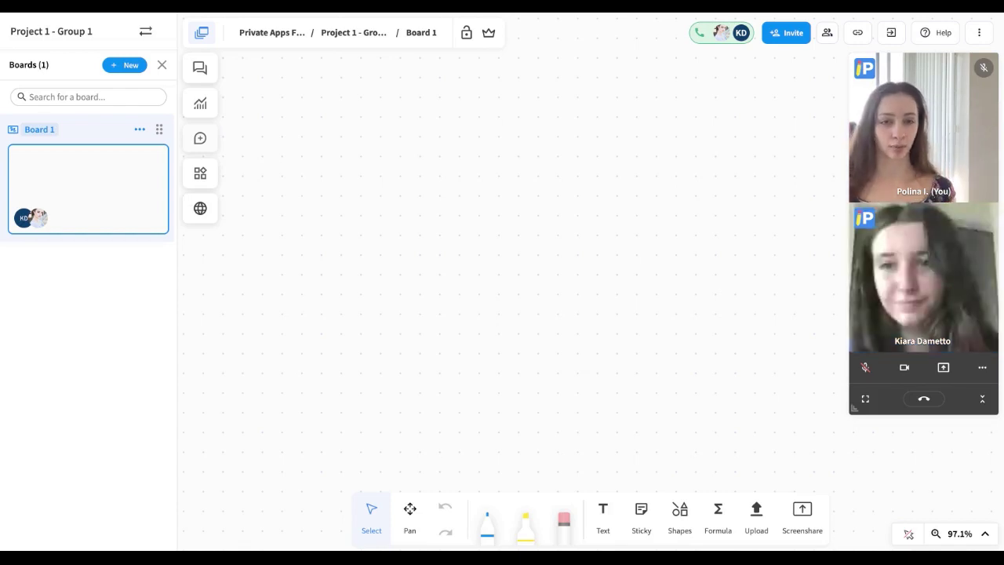
Choose Switch rooms from the Project 1 - Group 1 room menu to show all rooms.
click(162, 64)
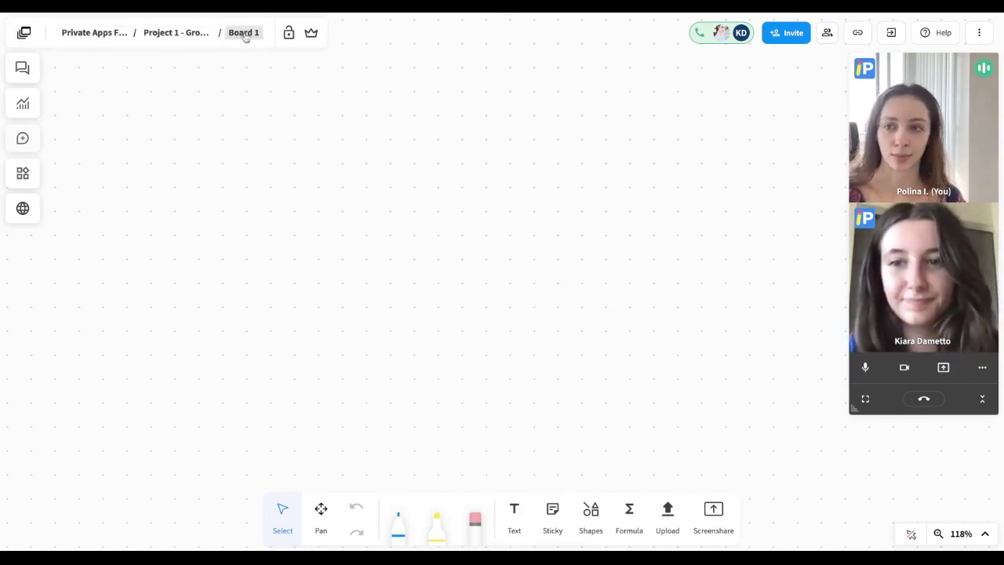
click(178, 39)
click(196, 37)
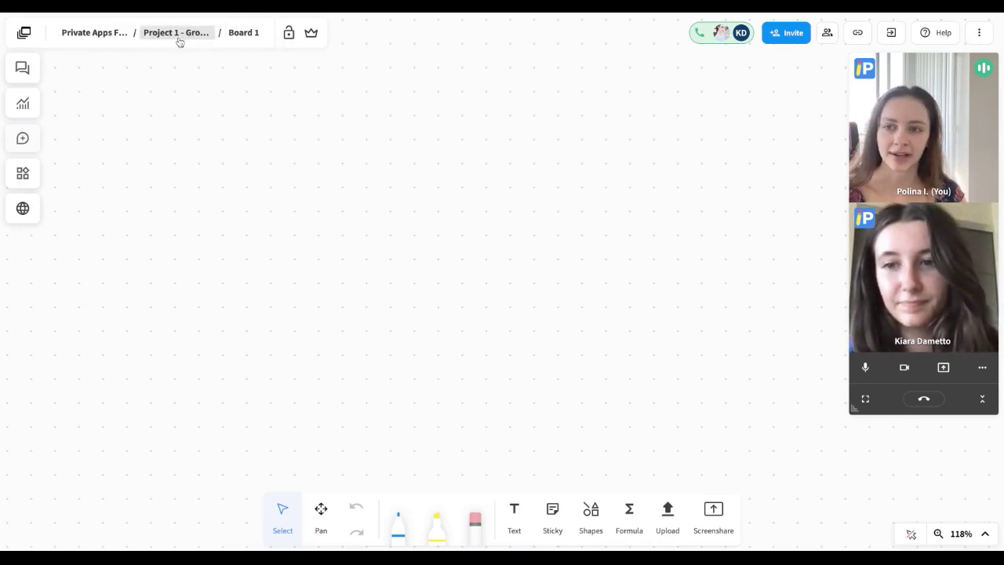
click(182, 32)
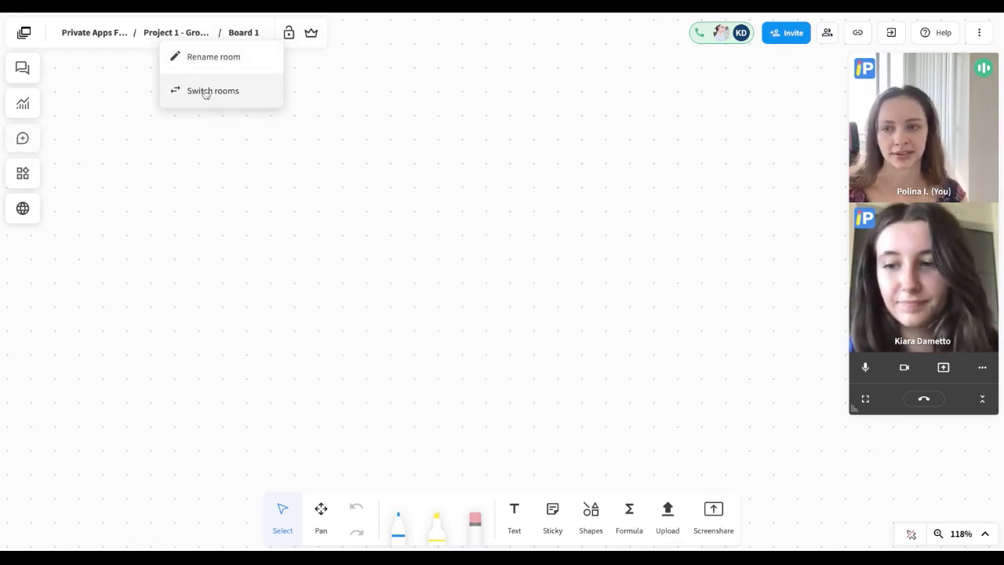
click(303, 159)
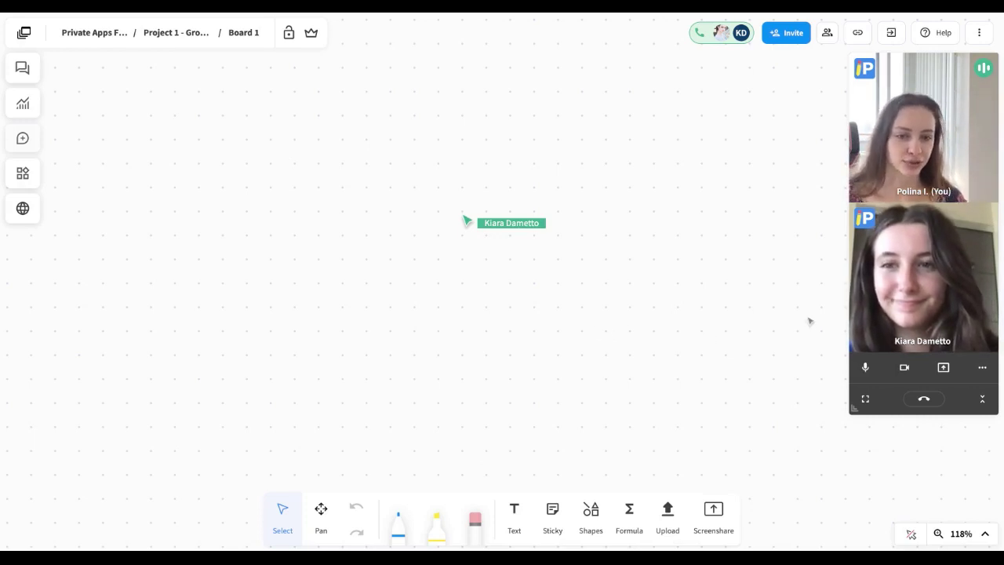
mouse_move(176, 34)
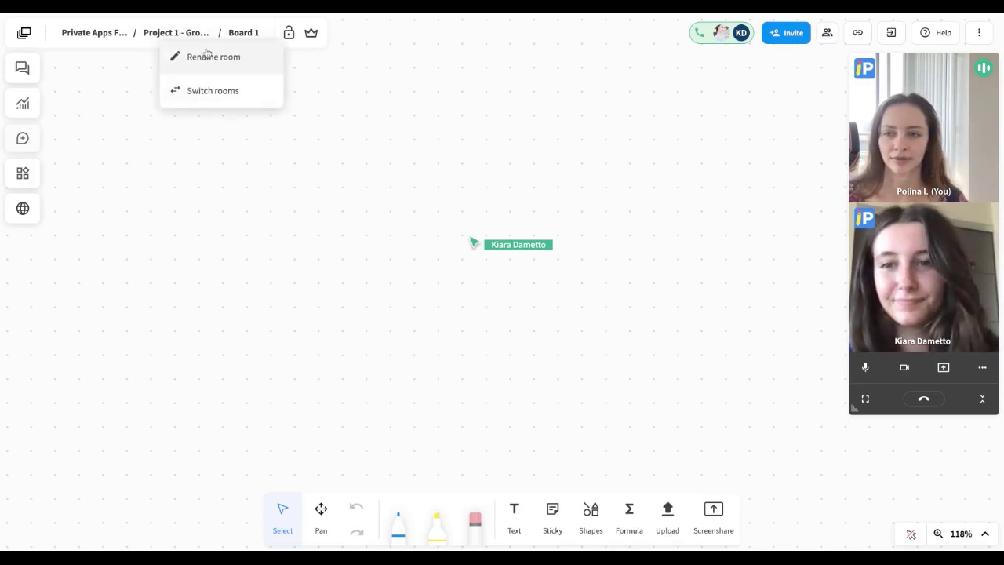
click(214, 93)
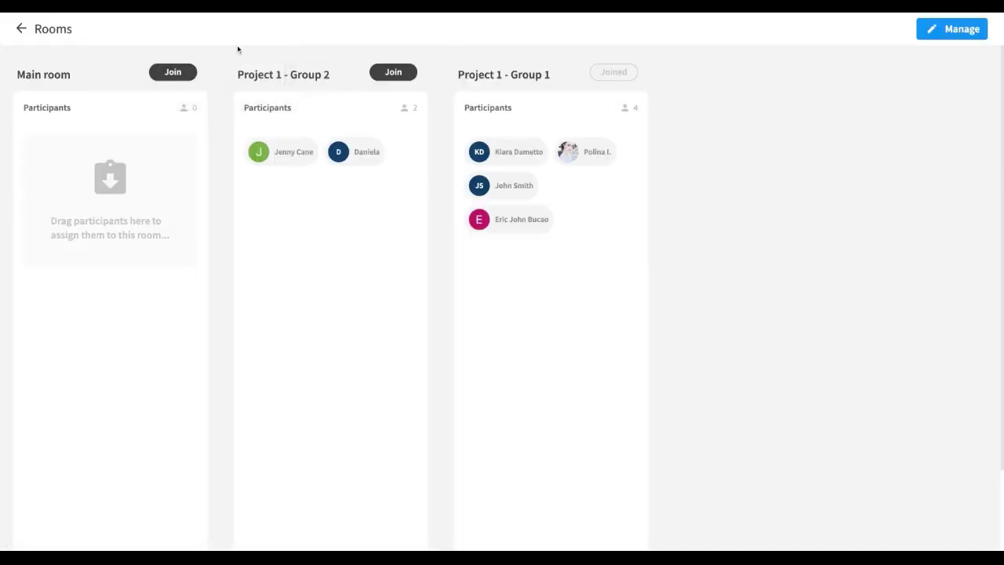
Join the Main room from the Rooms page, returning to its Board 1.
click(176, 73)
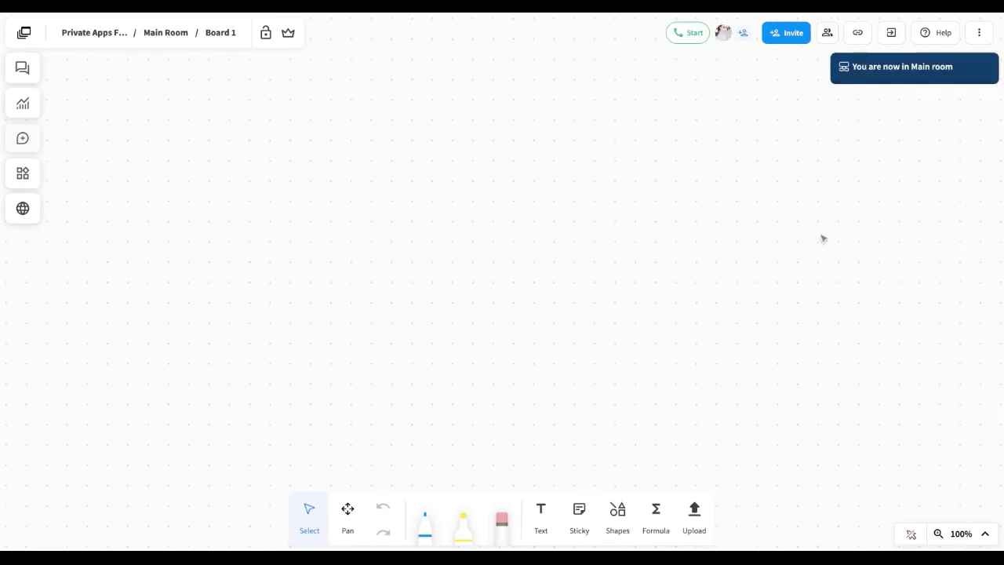
Start a call in Main Room with camera and microphone on.
click(683, 39)
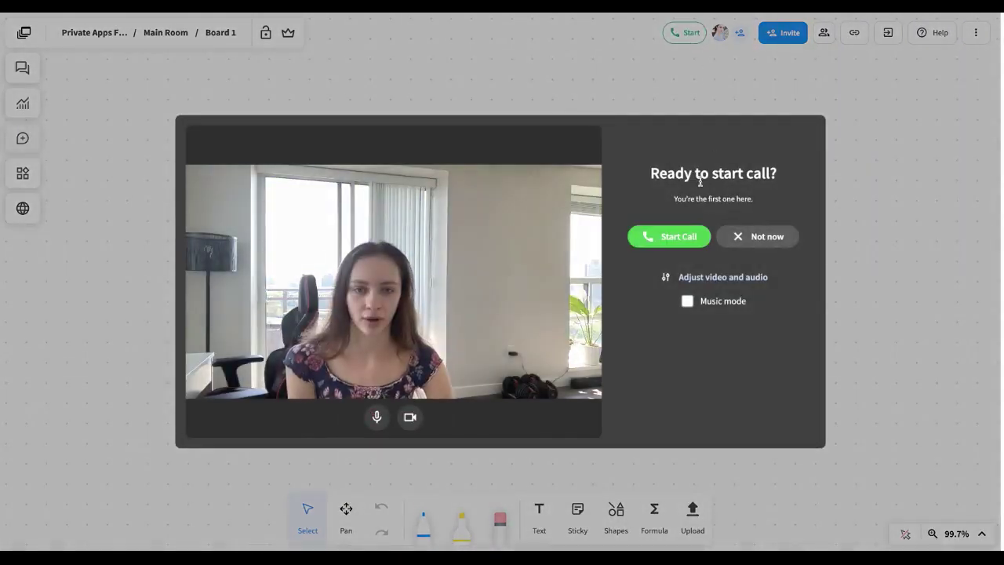
click(677, 237)
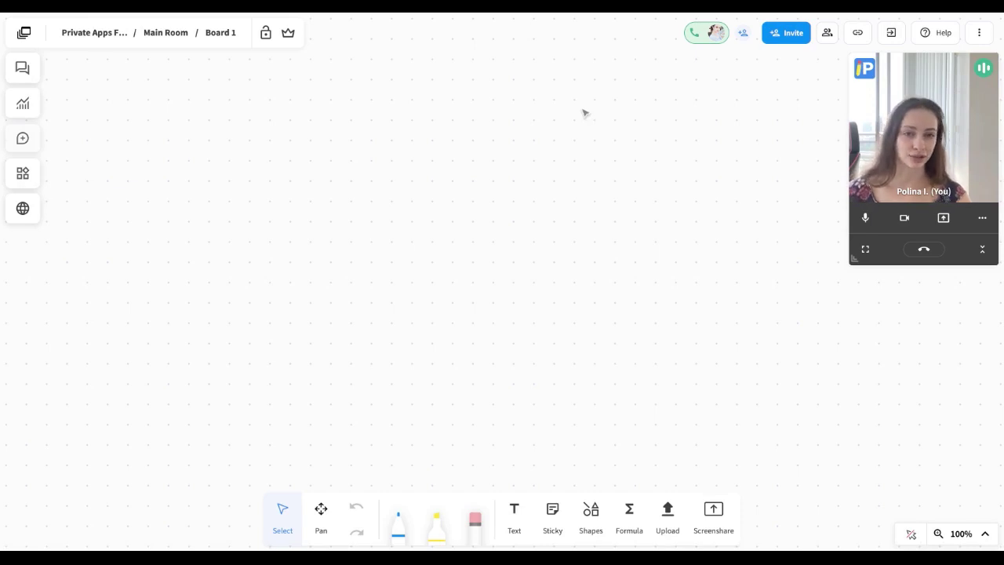
click(23, 32)
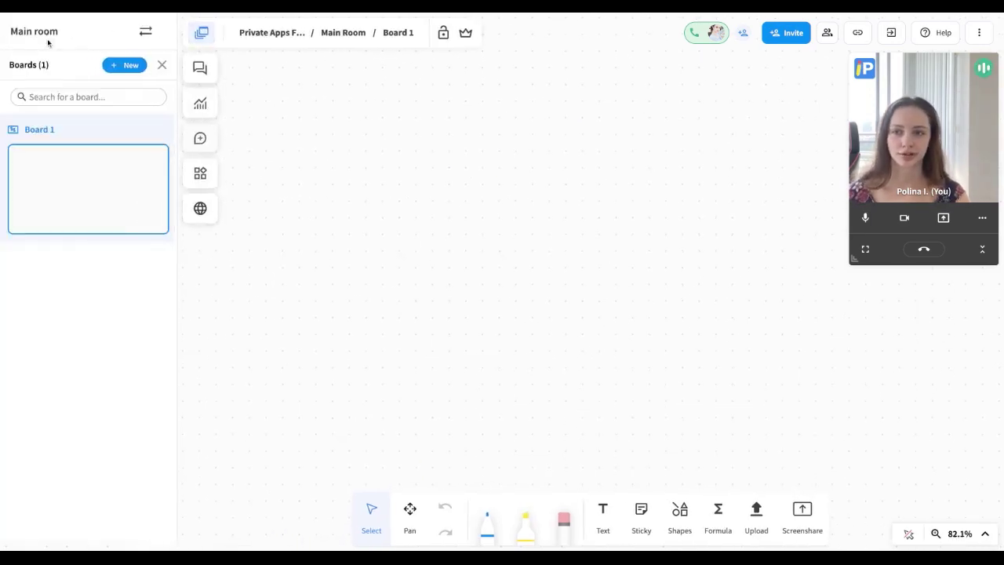
Move the participant from Project 1 - Group 1 into Main room, apply, and return to the board.
click(145, 33)
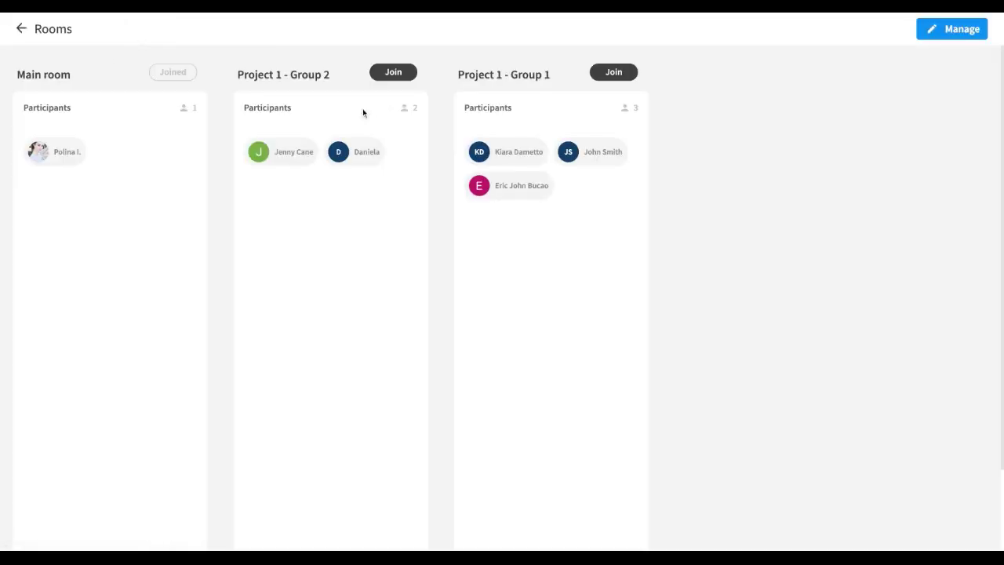
drag(535, 157, 115, 160)
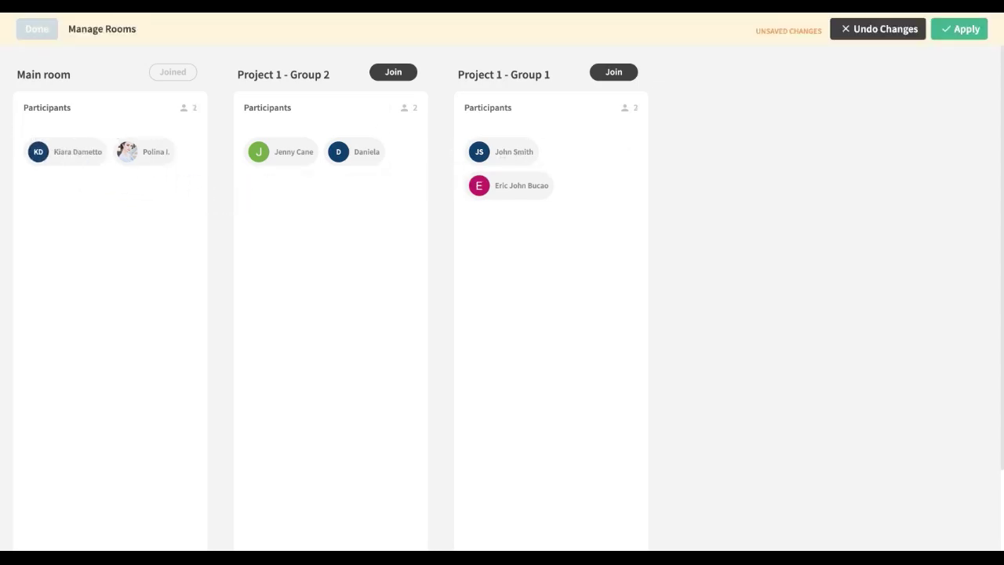
click(957, 40)
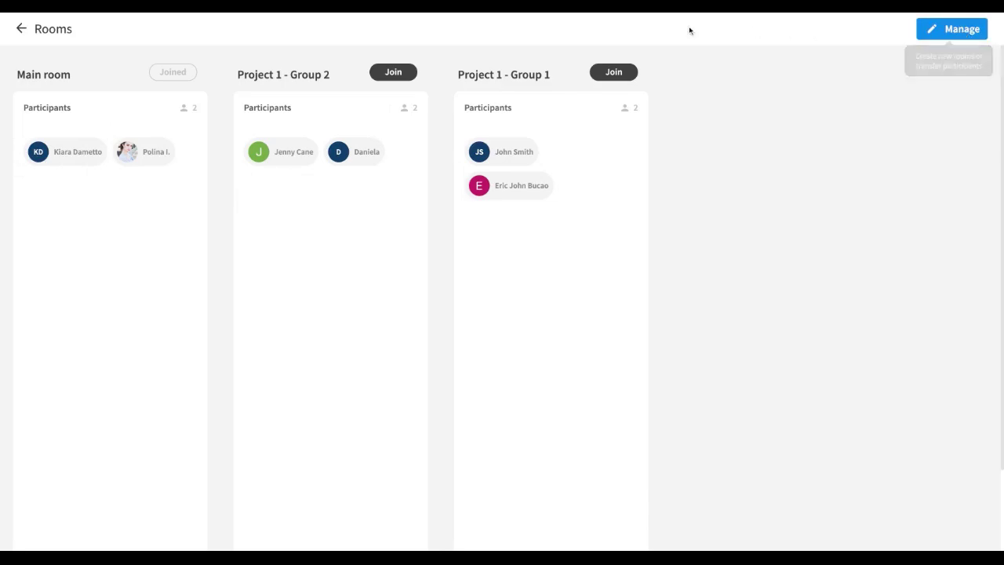
click(20, 31)
click(162, 71)
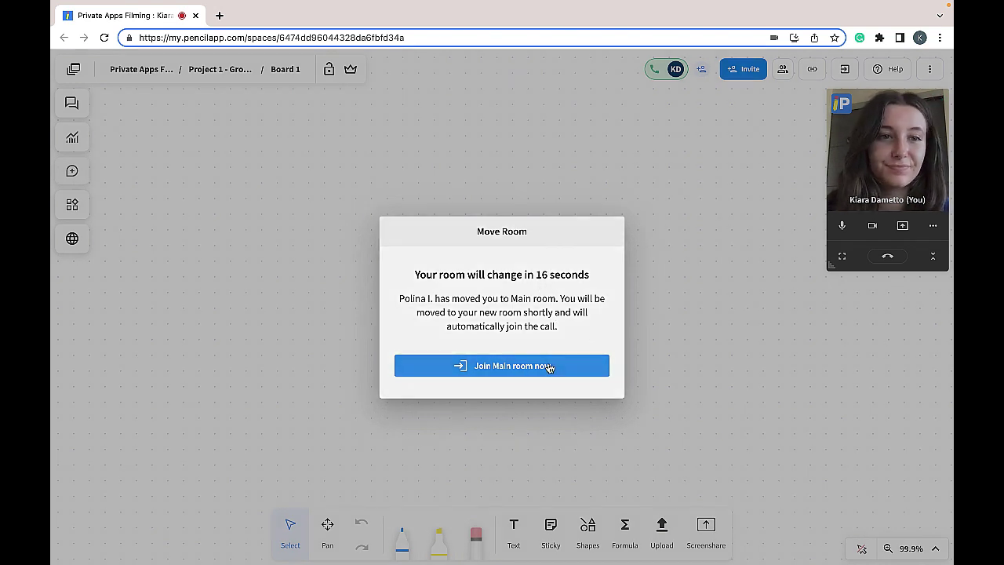
Choose 'Join Main room now' in the Move Room dialog to enter the Main room call.
click(549, 366)
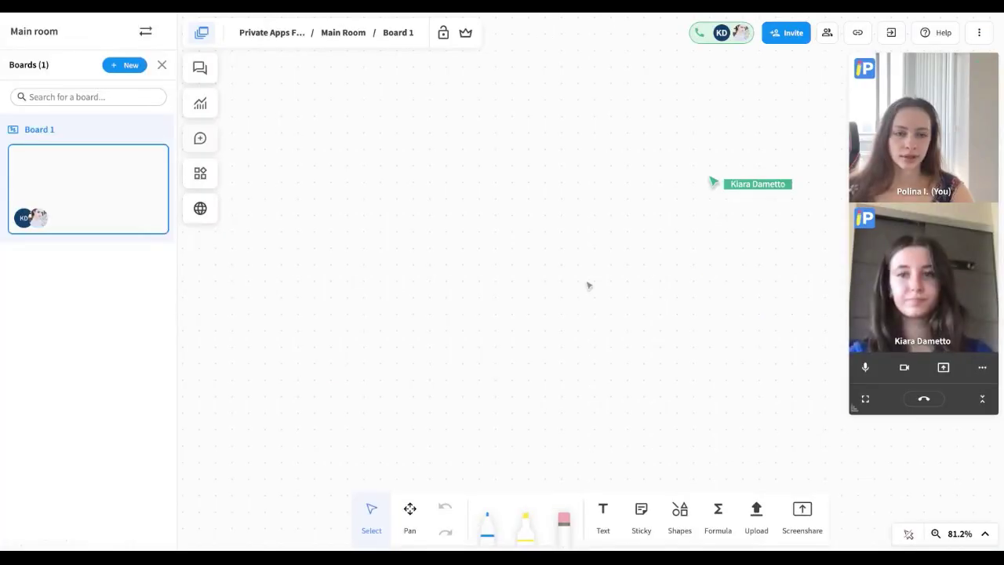
Delete the Project 1 - Group 2 breakout room and apply the change.
click(146, 32)
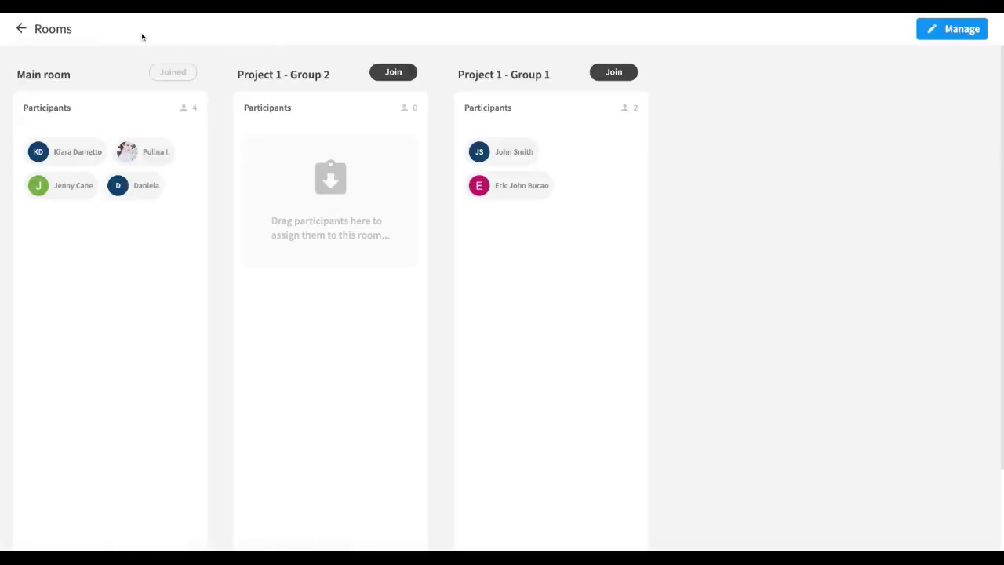
click(936, 32)
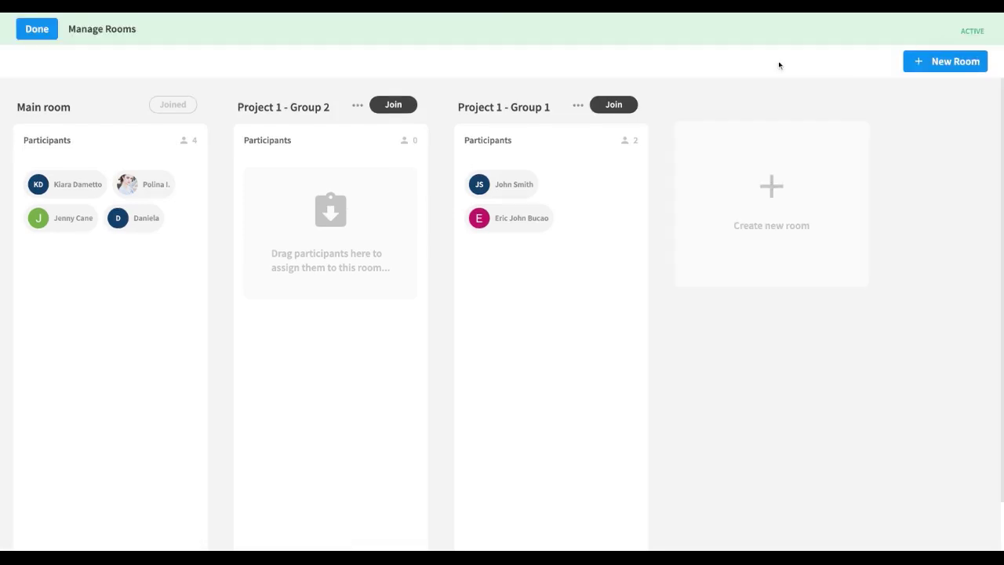
click(357, 107)
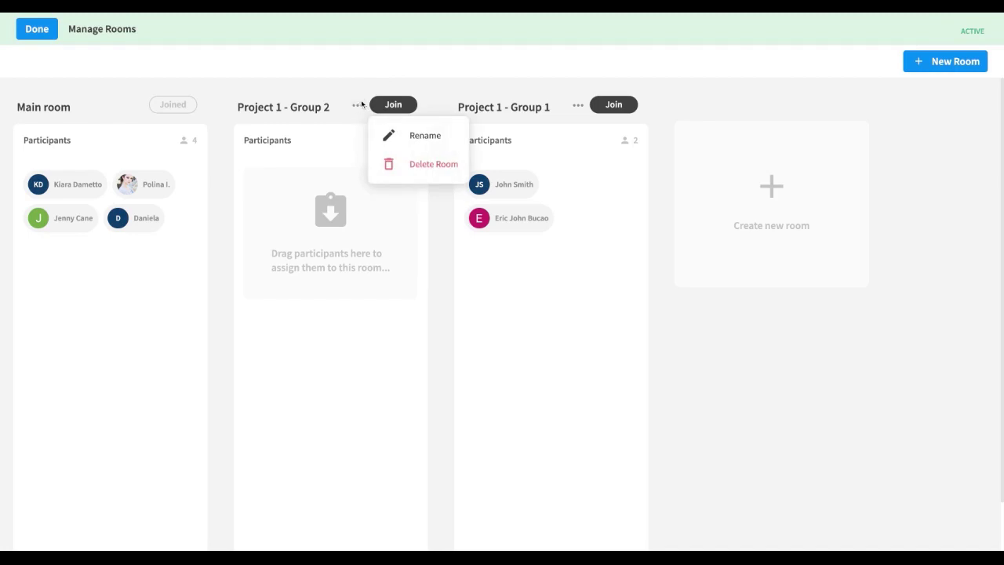
click(417, 164)
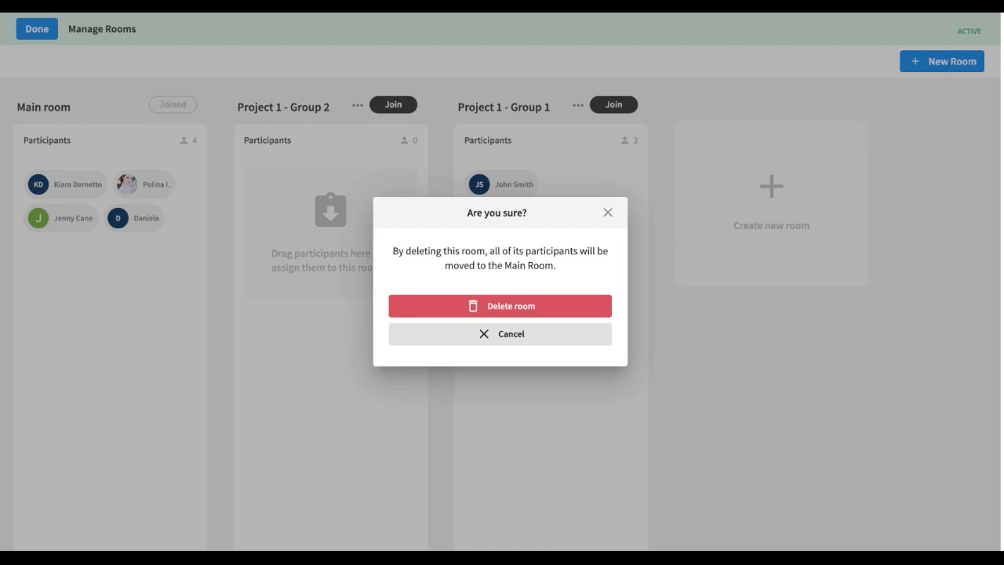
click(510, 307)
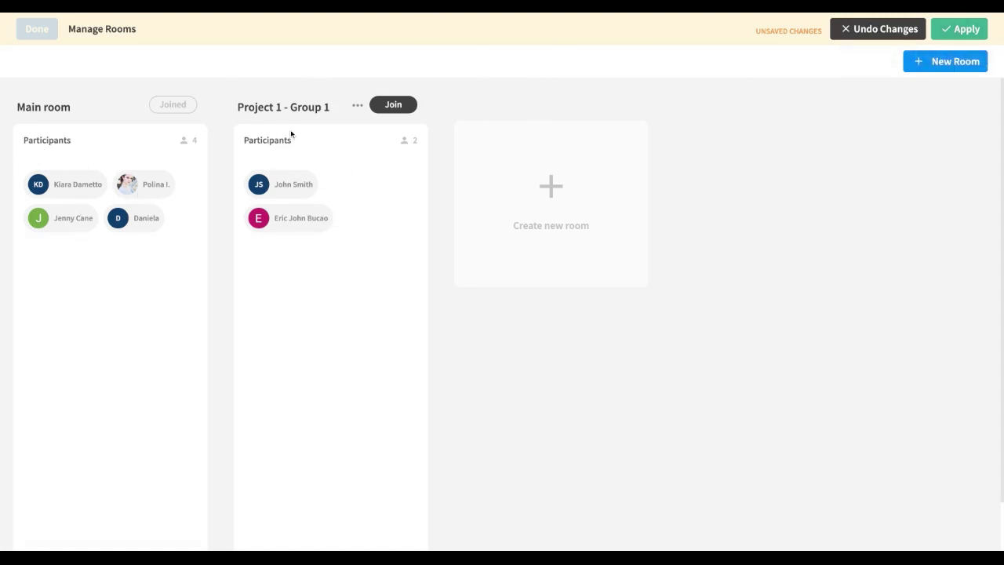
click(959, 29)
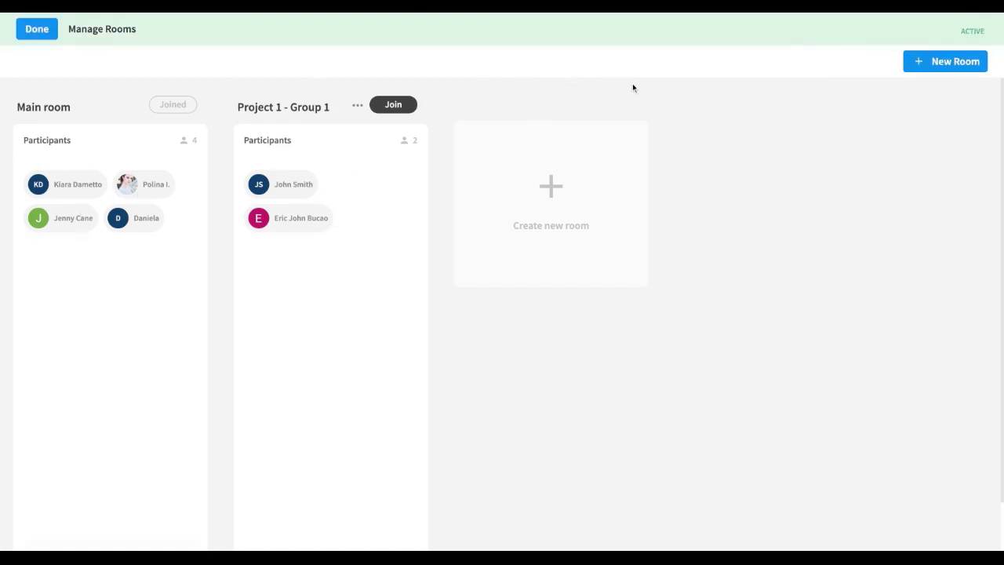
click(42, 31)
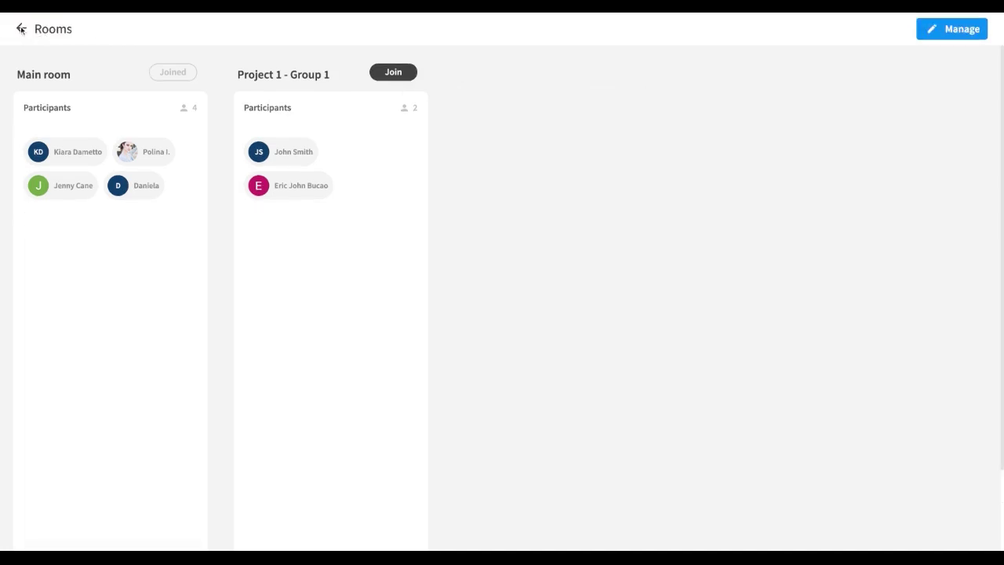
Go back to Main Room's Board 1 and bring up the Help support panel.
click(22, 30)
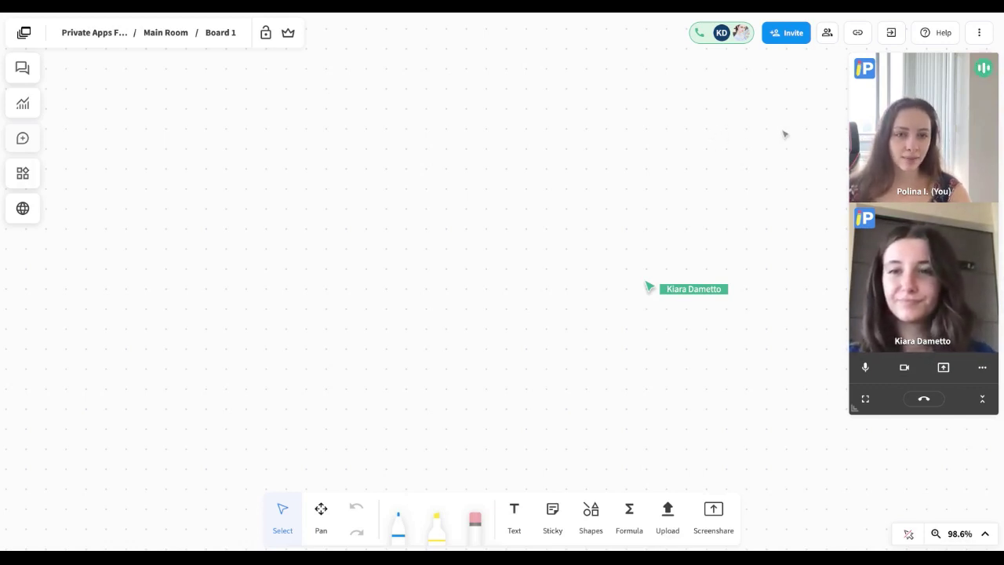
click(932, 33)
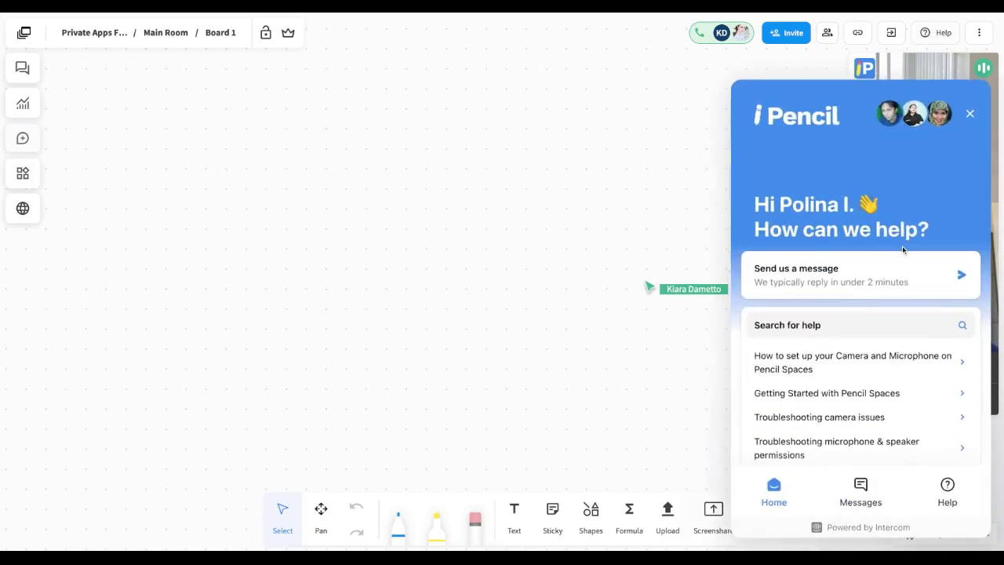
Peek at the Send us a message view, then close the Intercom help panel.
click(949, 279)
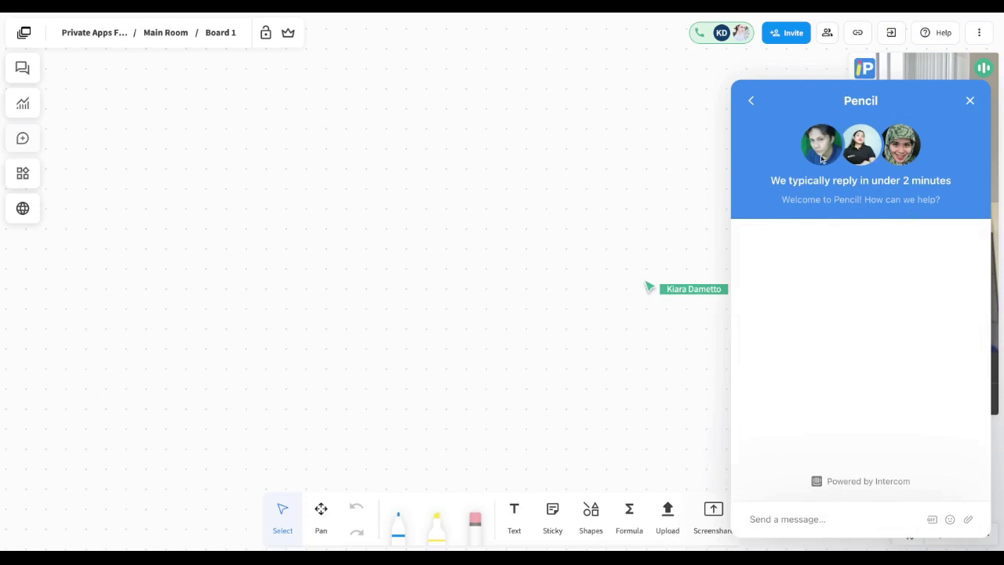
click(751, 100)
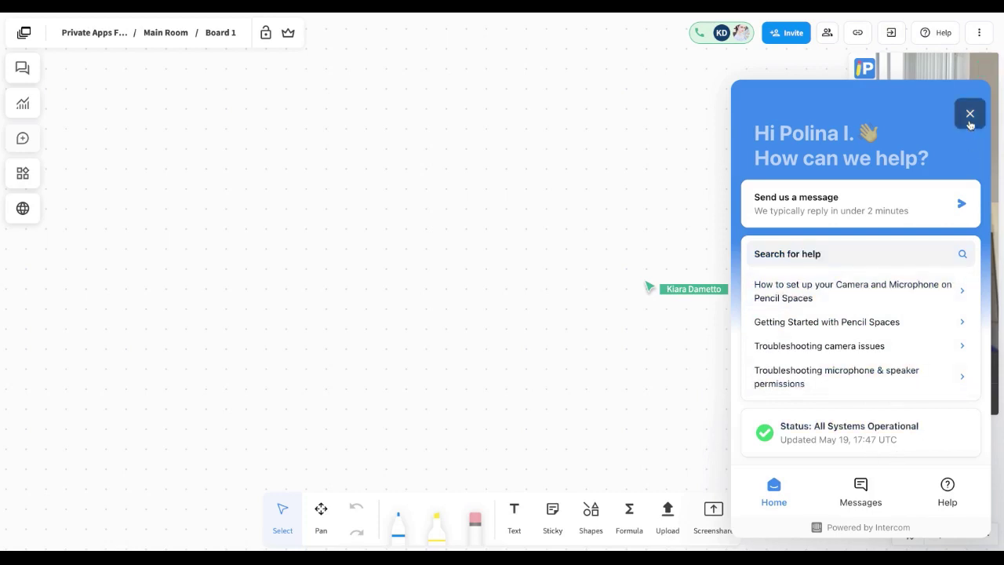
click(970, 115)
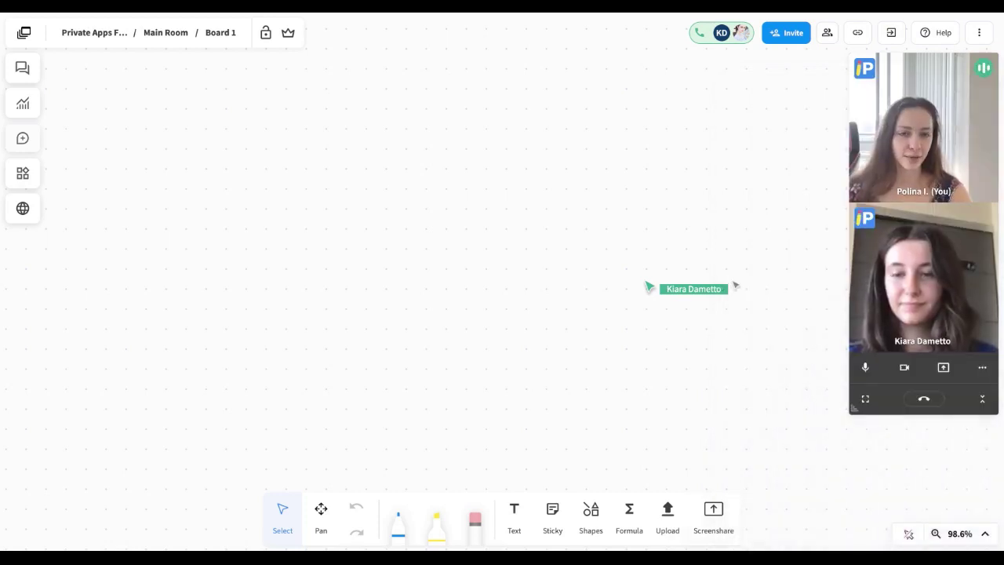